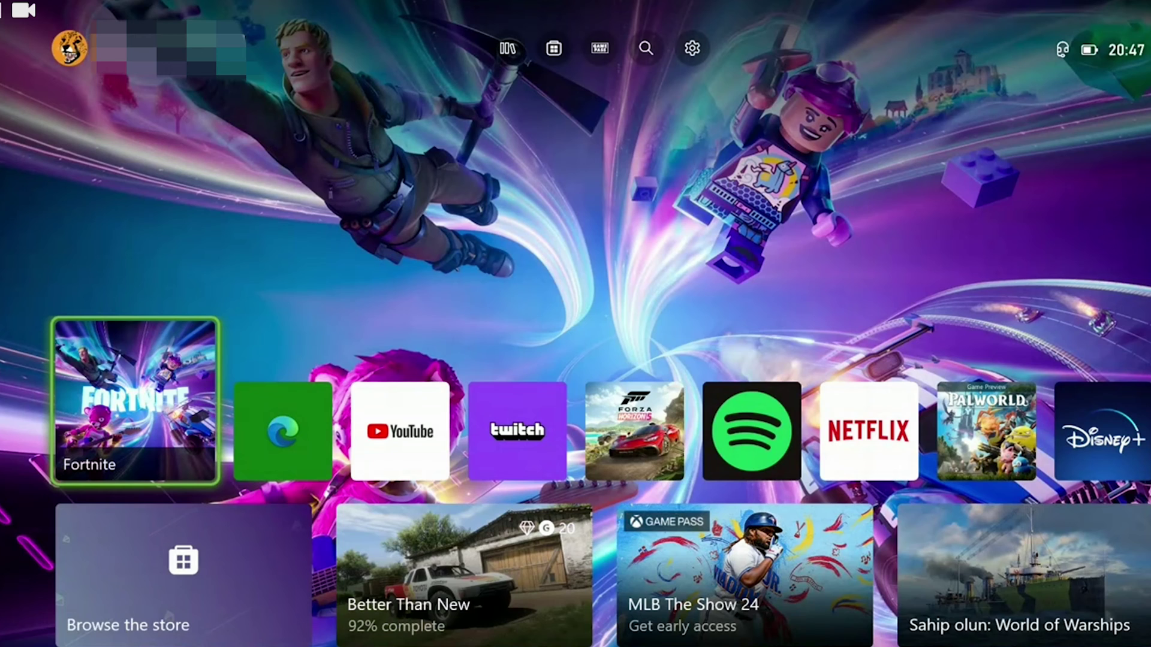
Clear Fortnite's 1.0 GB reserved space under Manage game and add-ons, then return Home
key("Menu")
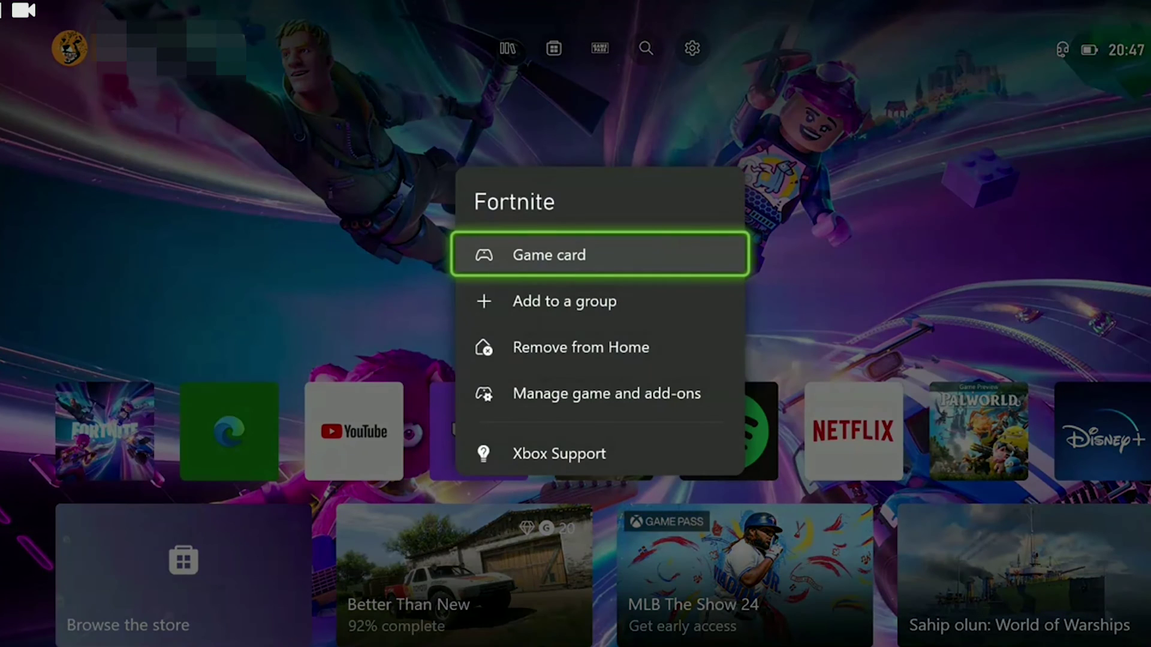
key("Down")
key("Down")
key("Down")
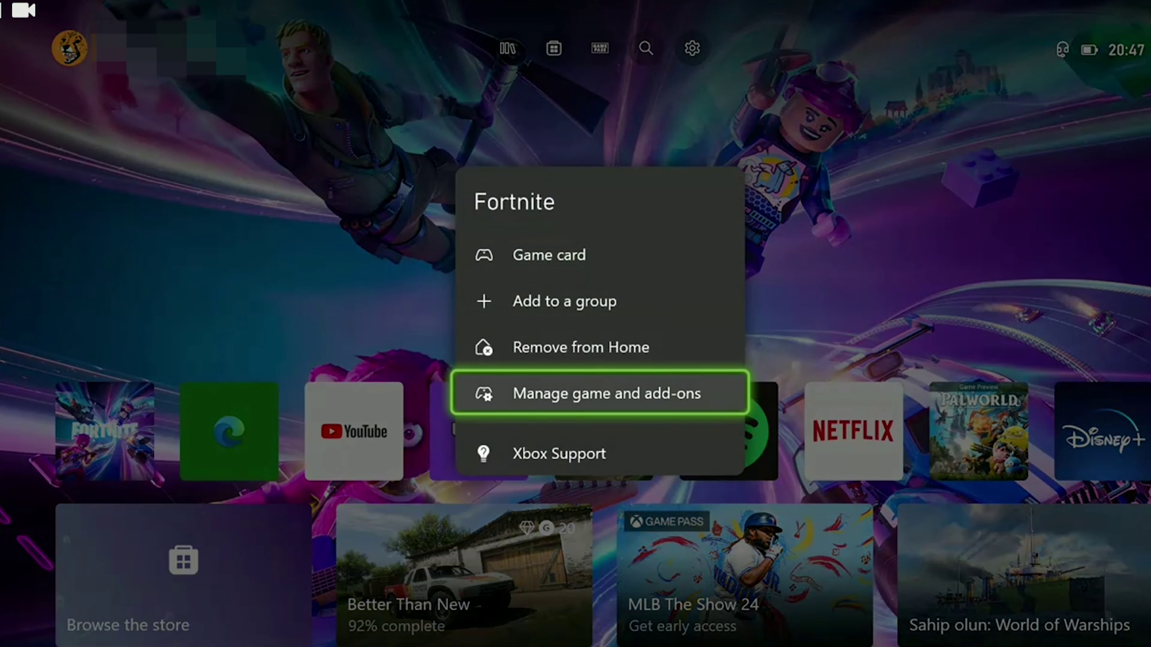
key("Return")
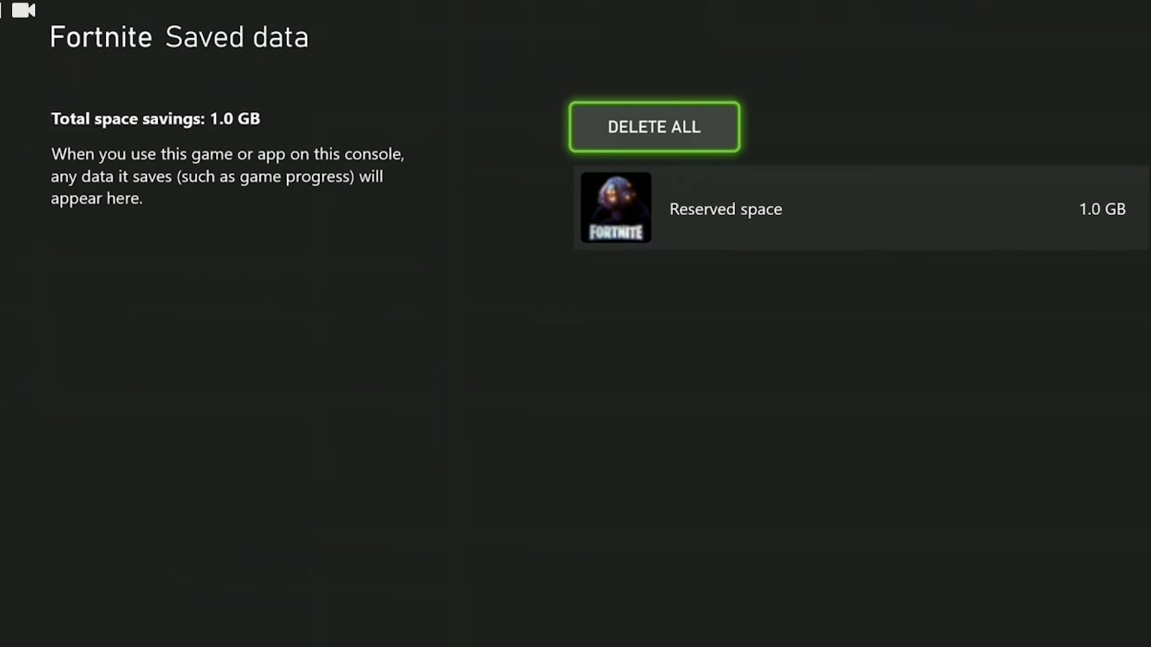
key("Down")
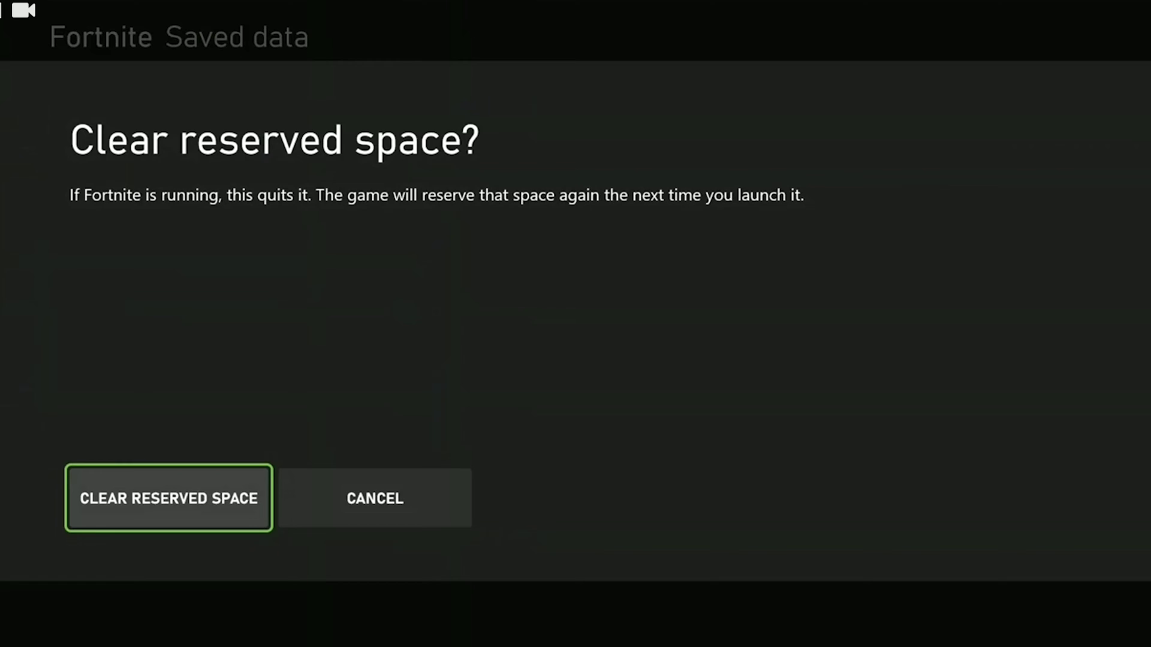
key("Return")
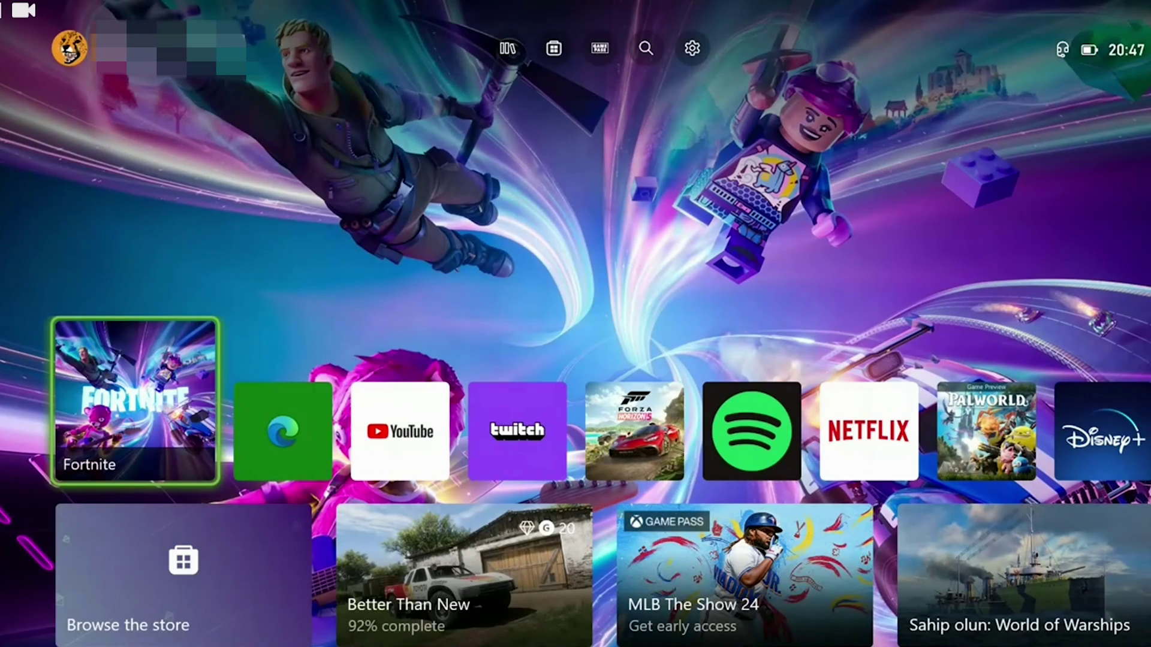
Clear the alternate wireless MAC address in Settings > Network settings > Advanced settings
key("super")
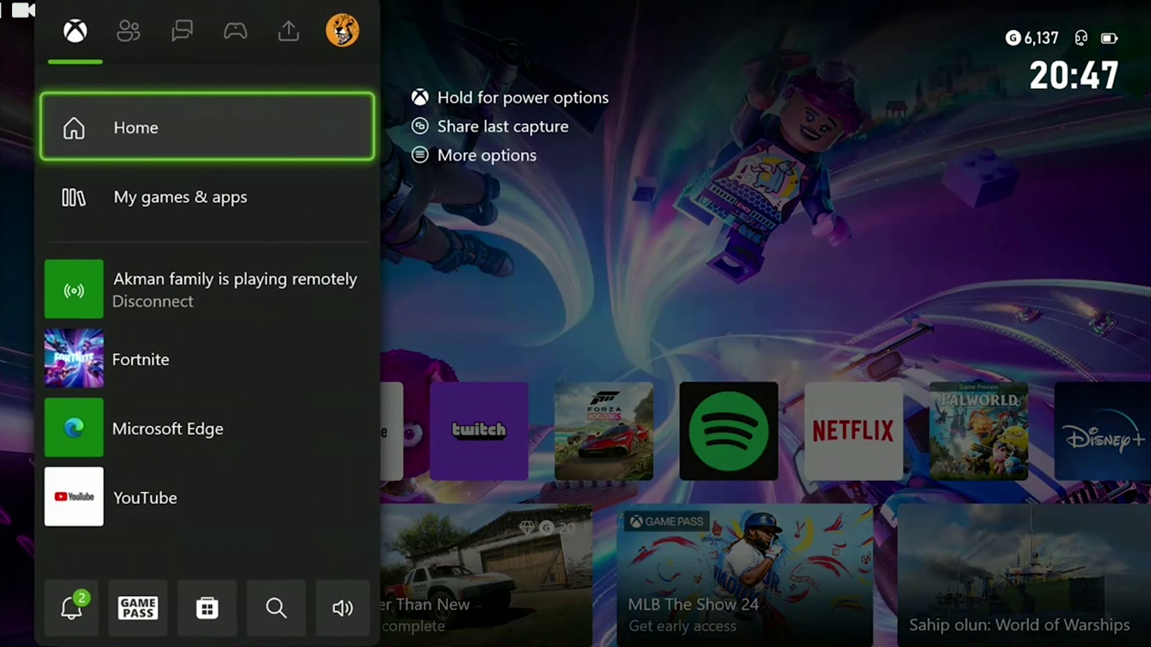
key("Right")
key("Right")
key("Right")
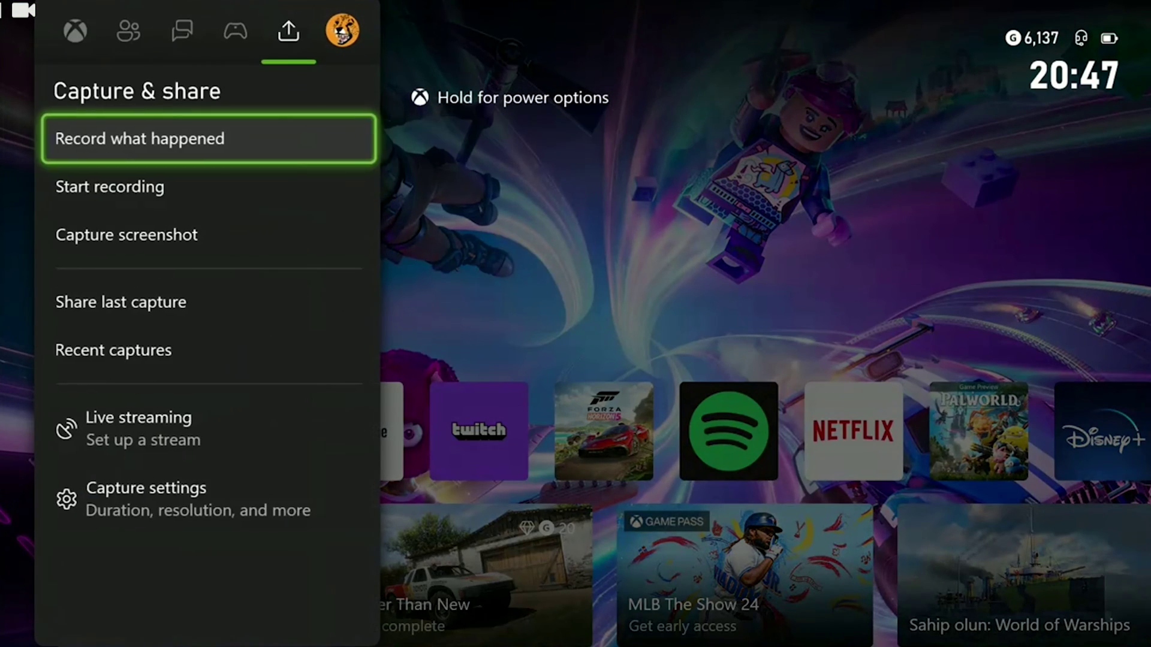
key("Down")
key("Down")
key("Down")
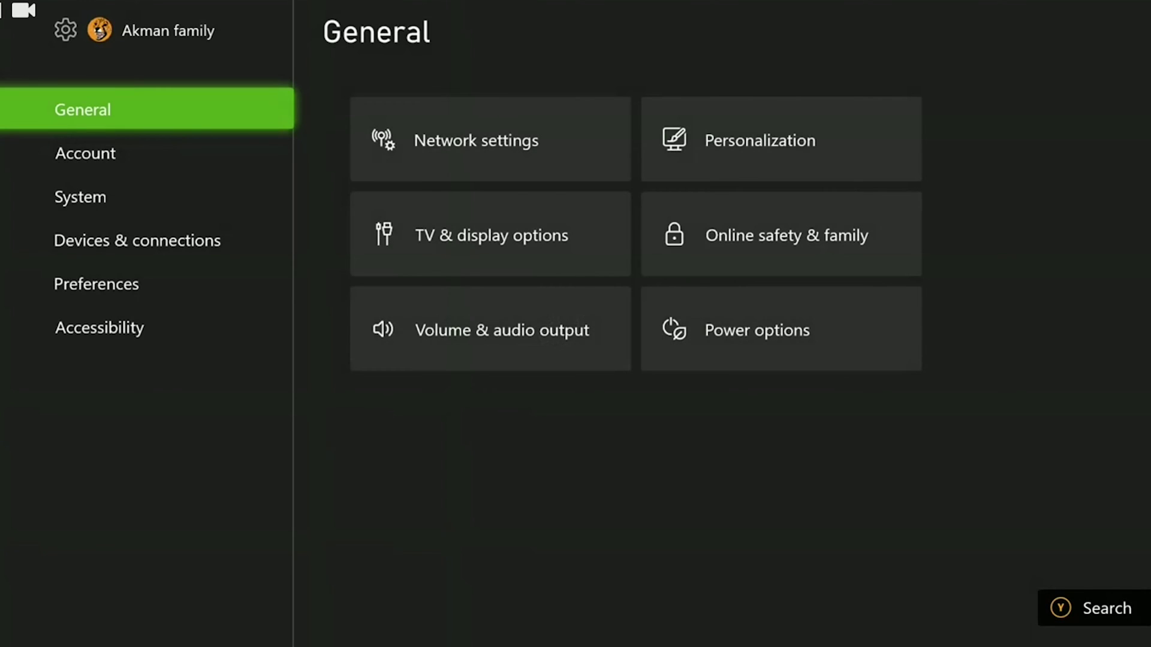
key("Right")
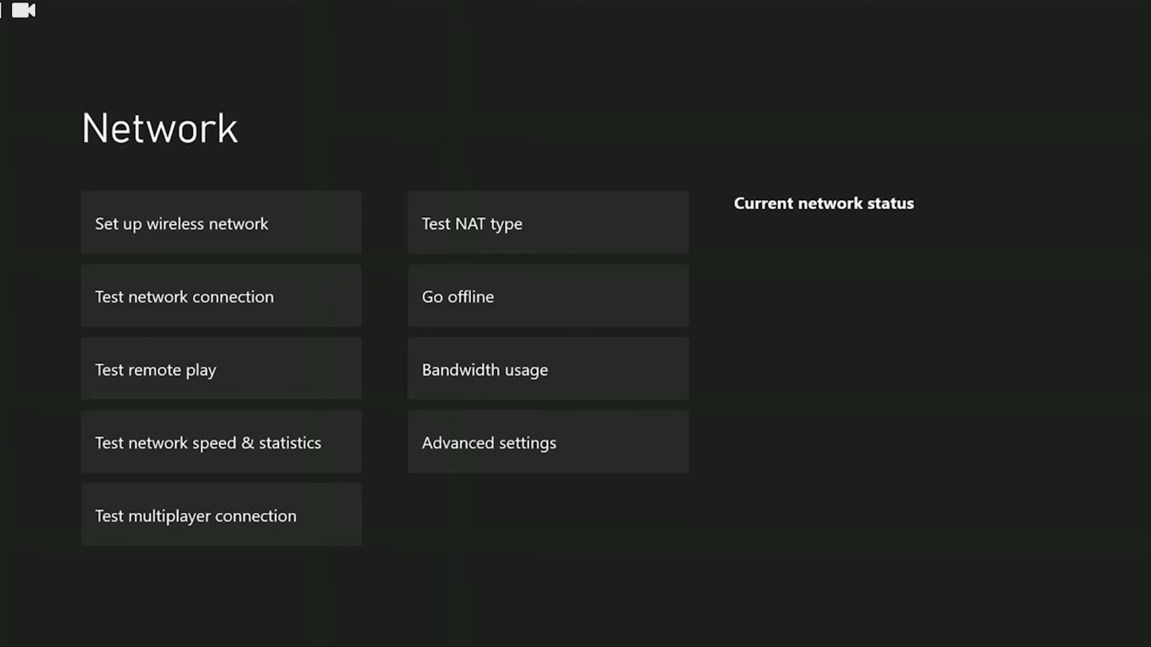
key("Right")
key("Down")
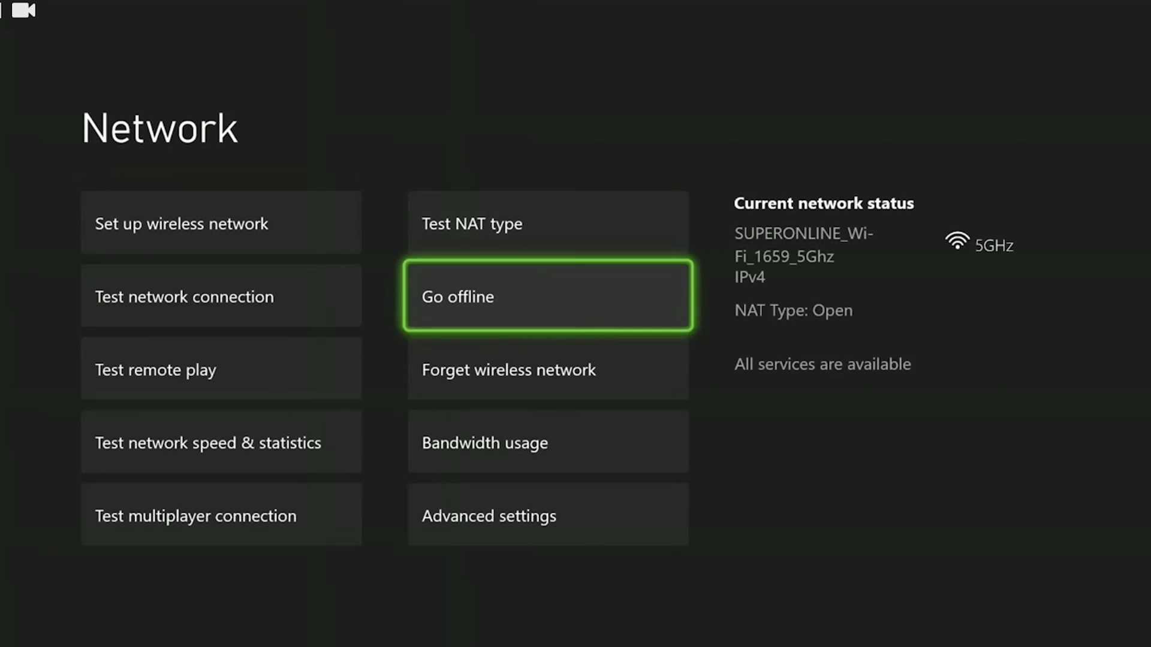
key("Down")
key("Down")
key("Down")
key("Return")
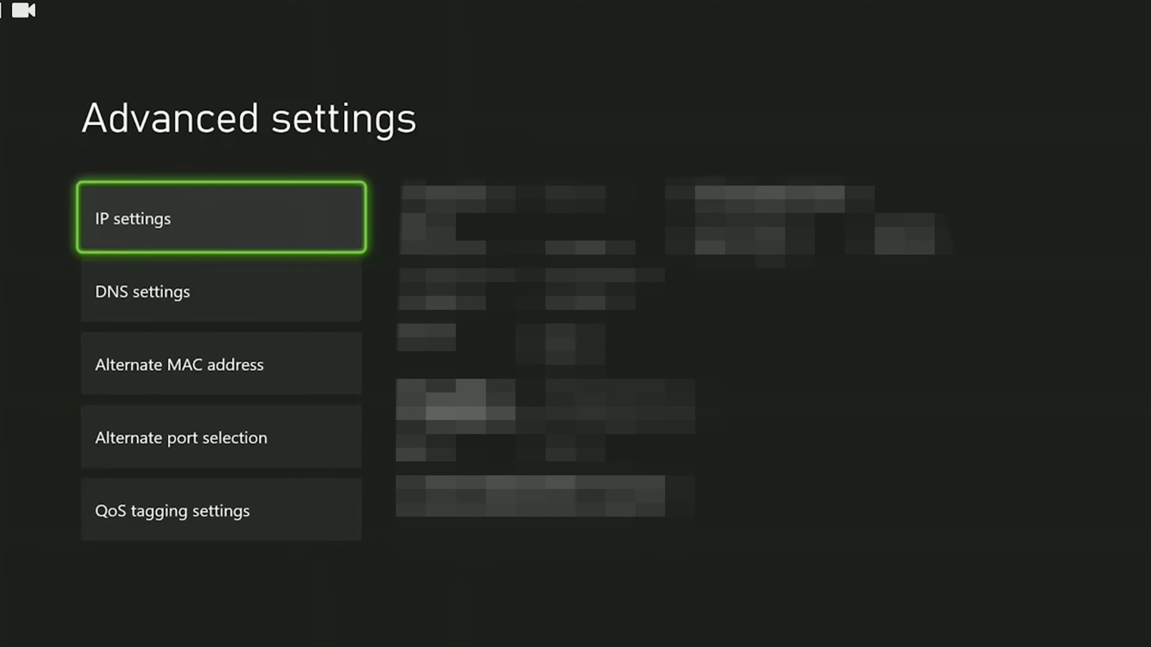
key("Down")
key("Down")
key("Return")
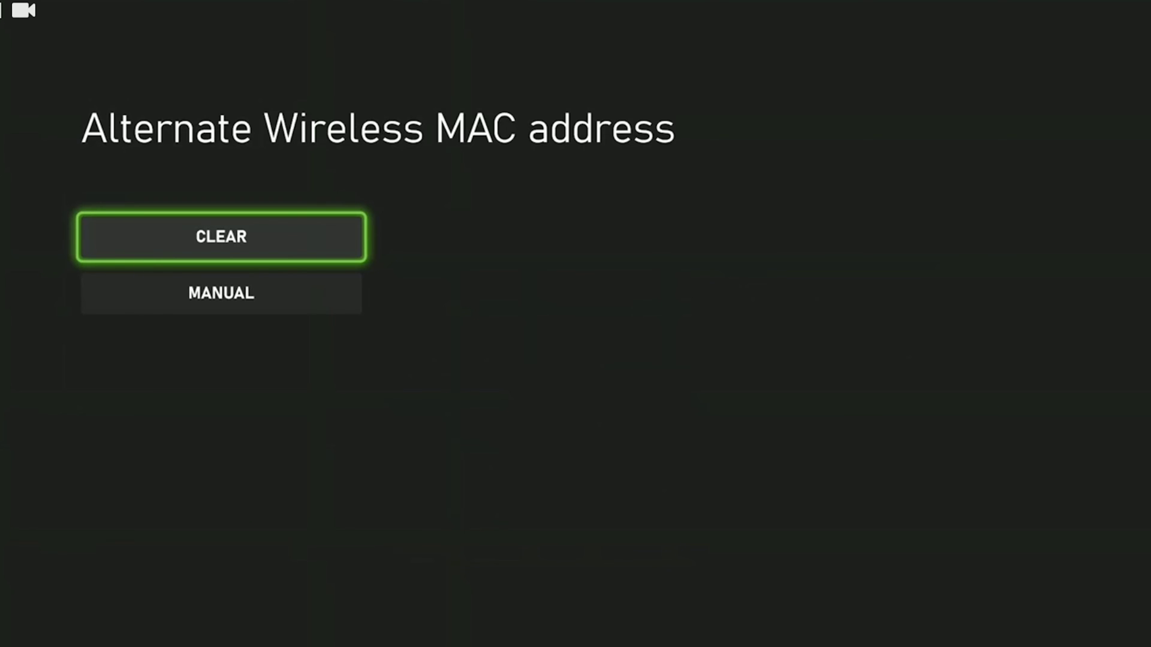
key("Return")
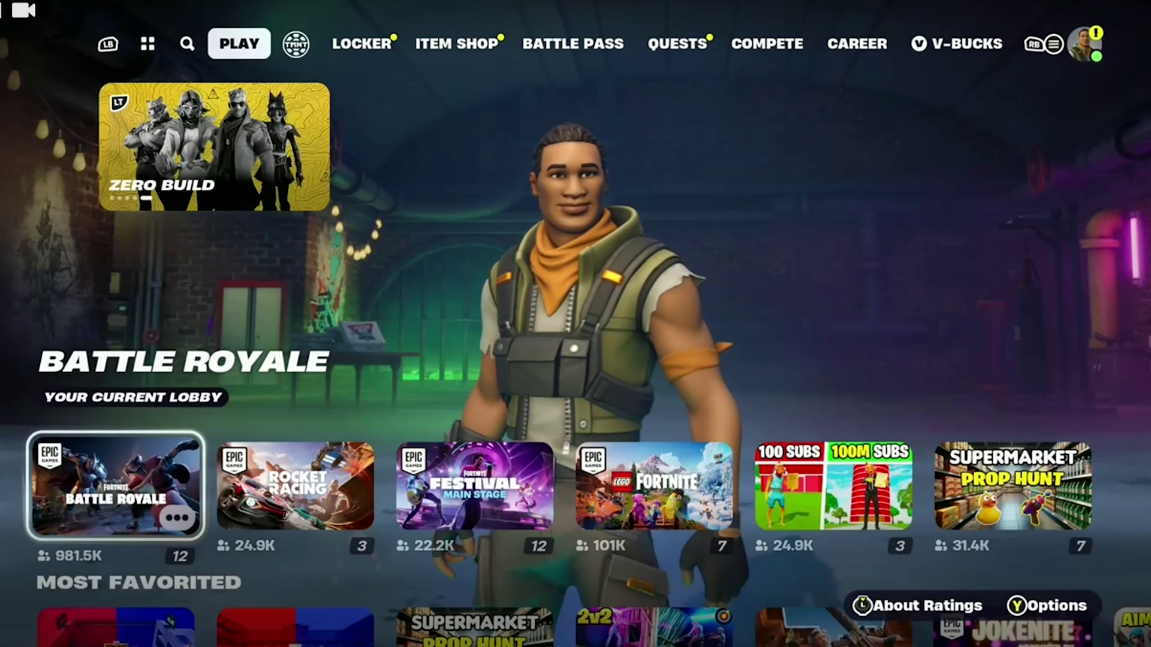
Open Fortnite's Settings from the side panel's main menu
key("Tab")
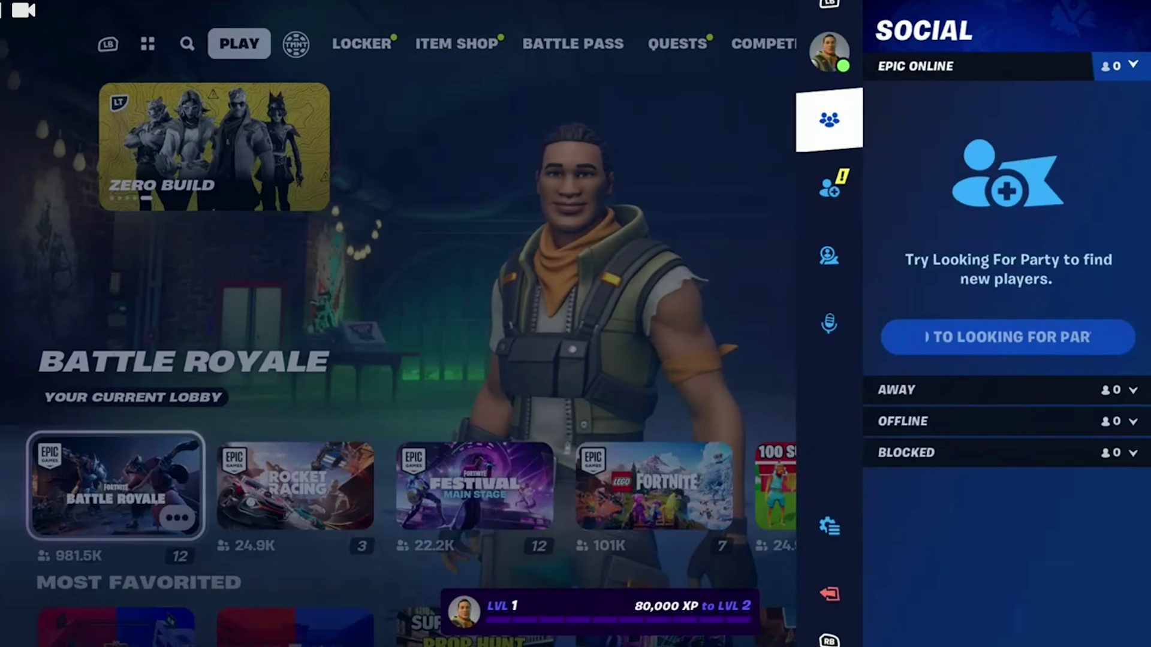
key("Down")
key("Down")
key("Down")
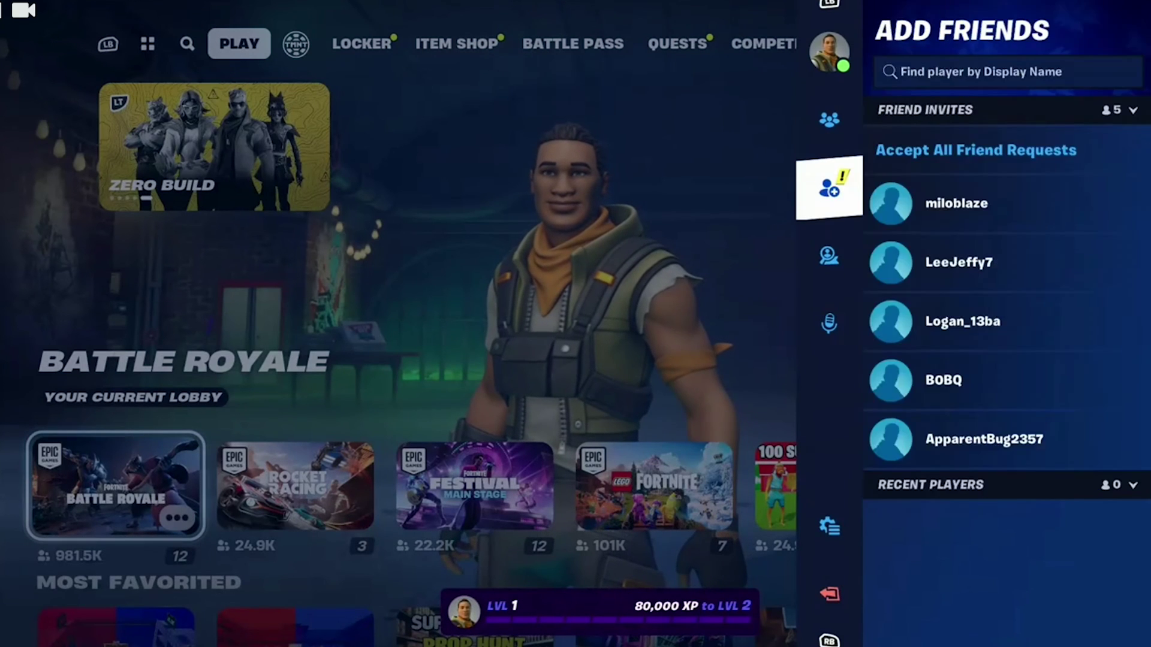
key("Down")
key("Right")
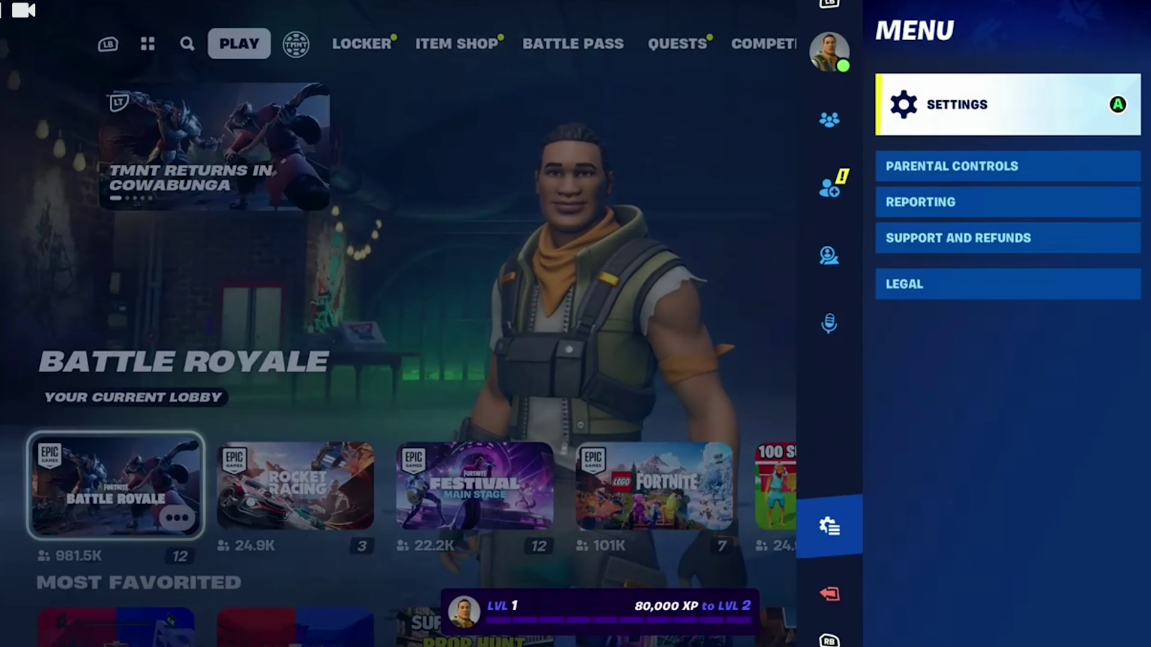
key("Return")
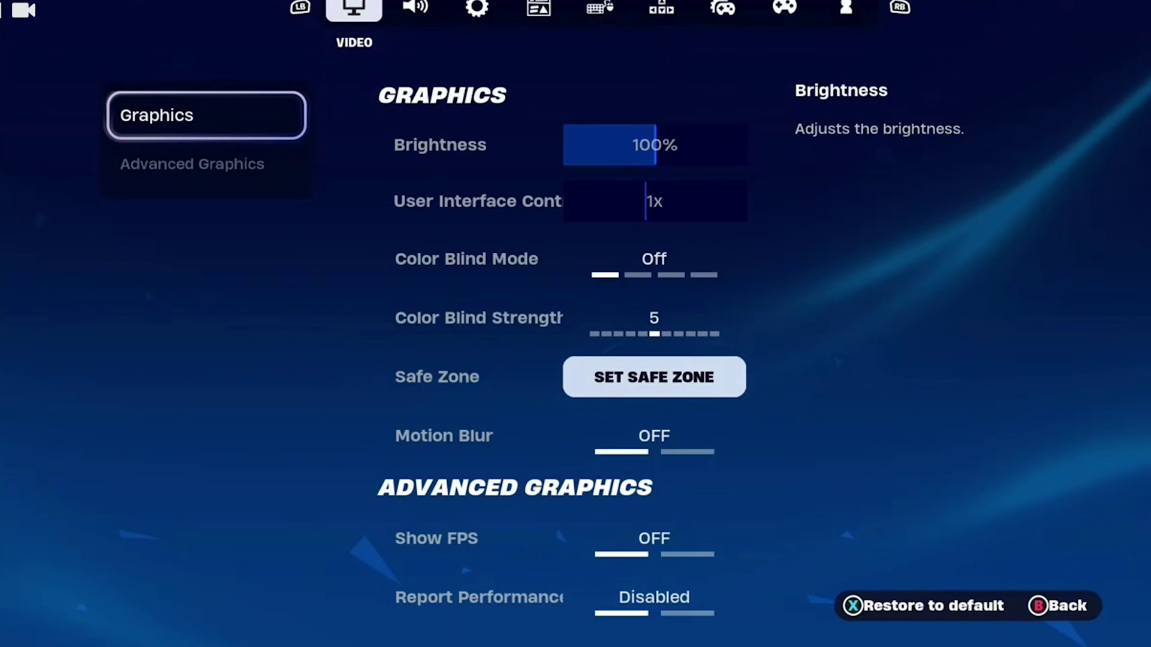
Set Matchmaking Region to Europe (51ms) in Game settings, apply it, and close Settings
key("e")
key("e")
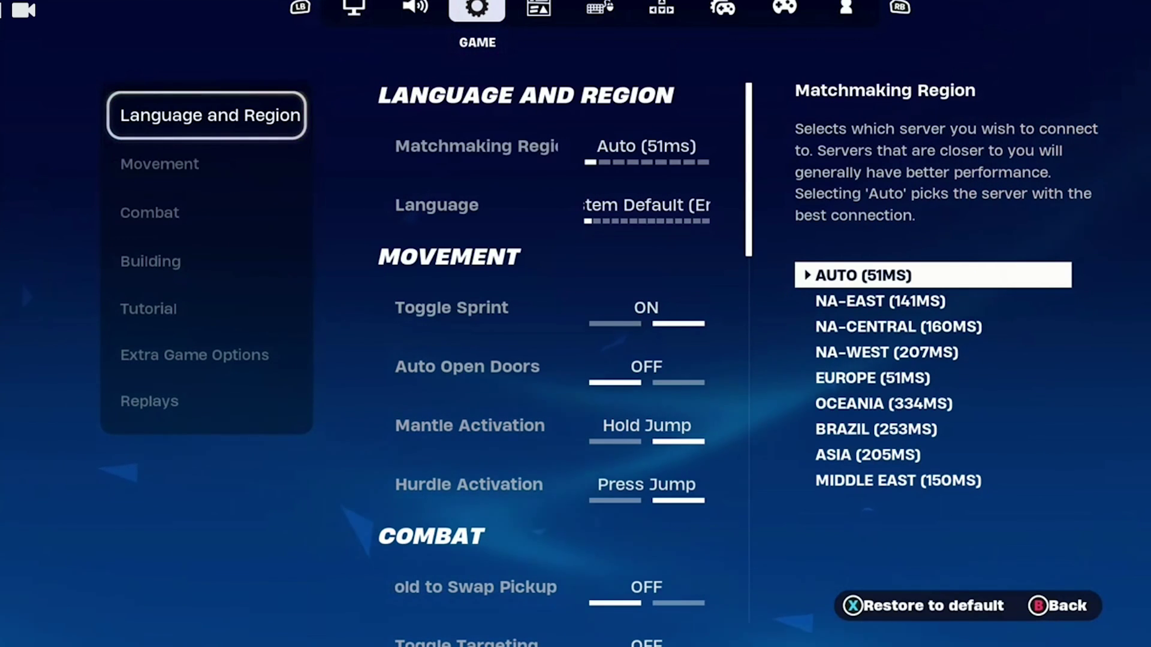
key("Right")
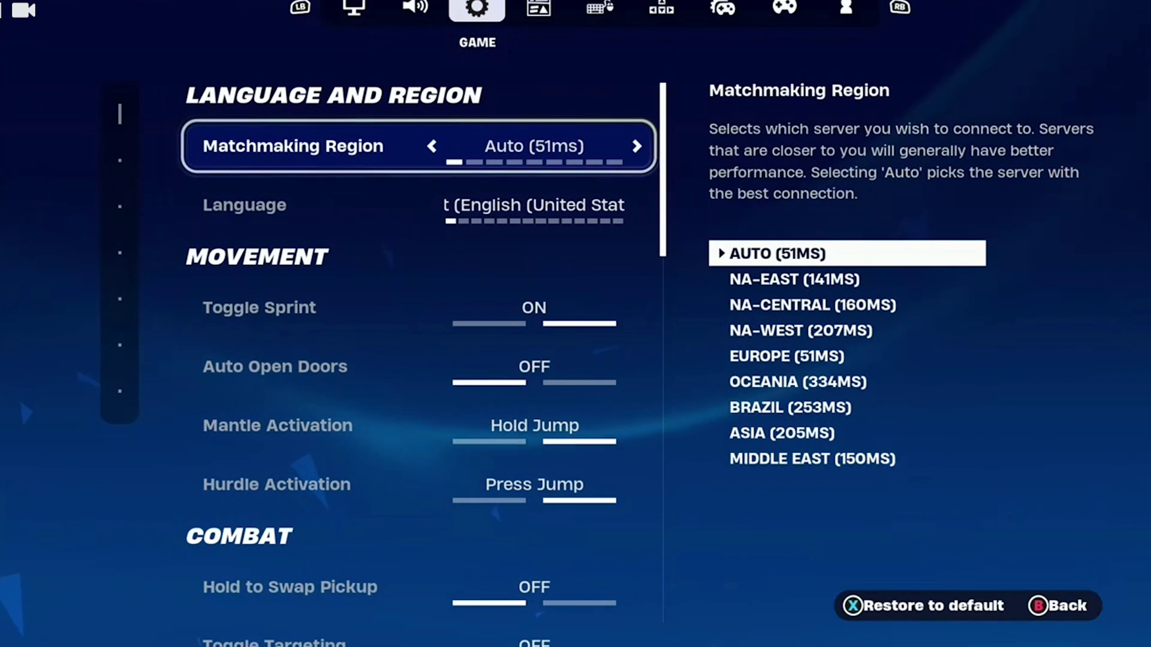
key("Right")
key("Right")
key("Right")
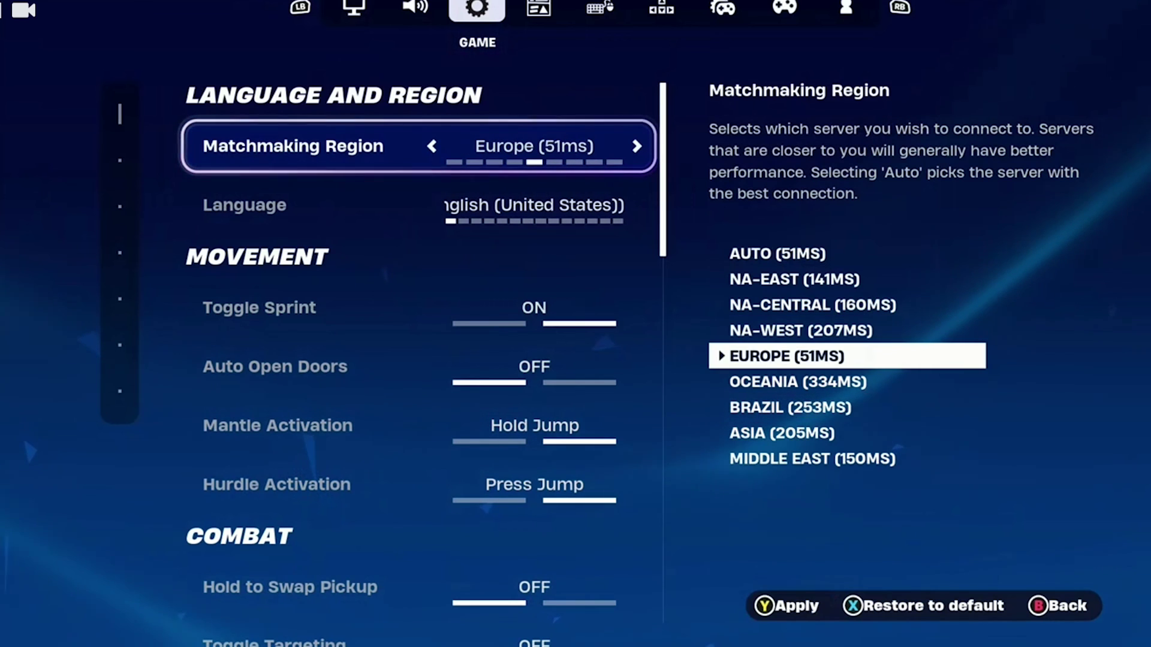
key("Left")
key("Left")
key("Left")
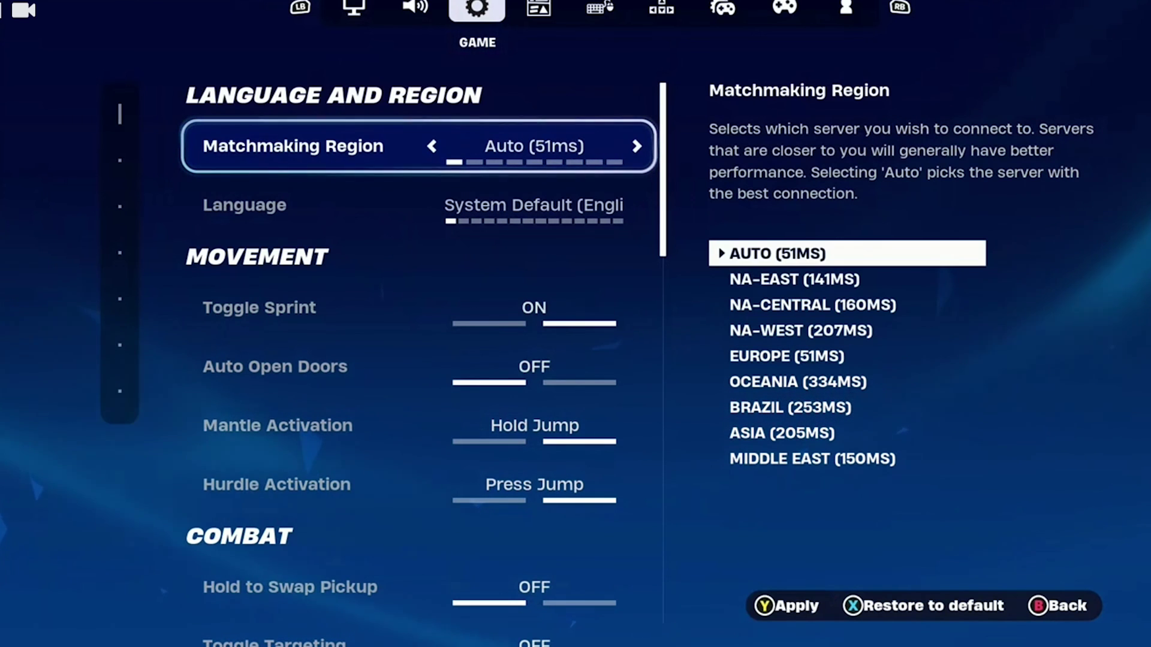
key("Right")
key("Right")
key("Right")
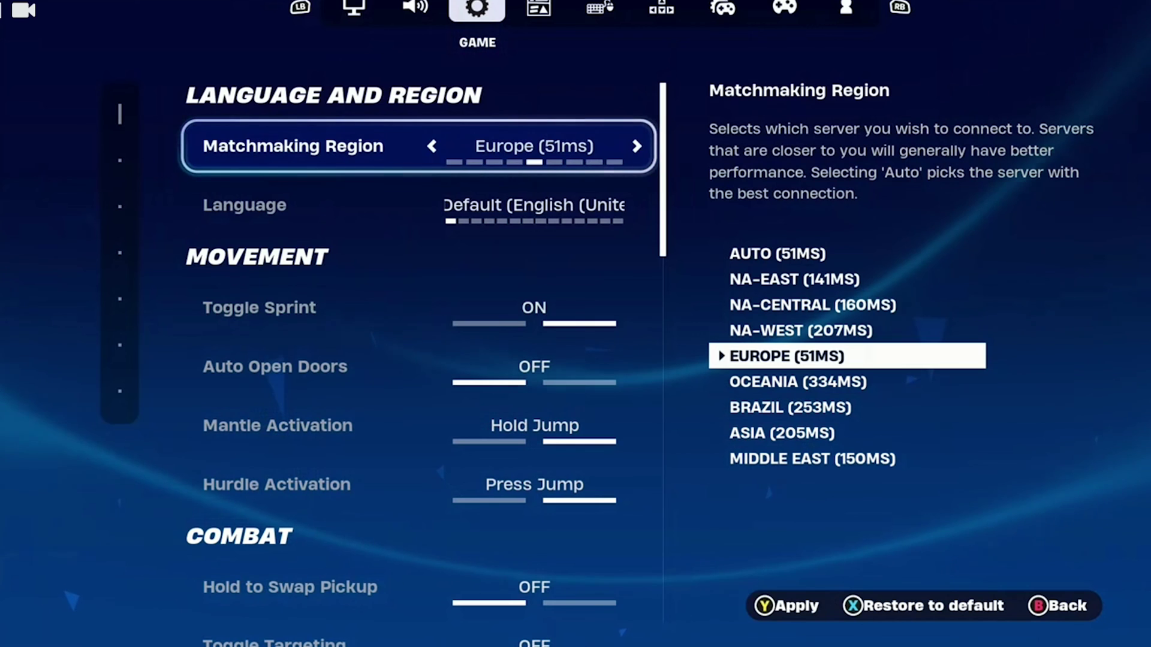
key("y")
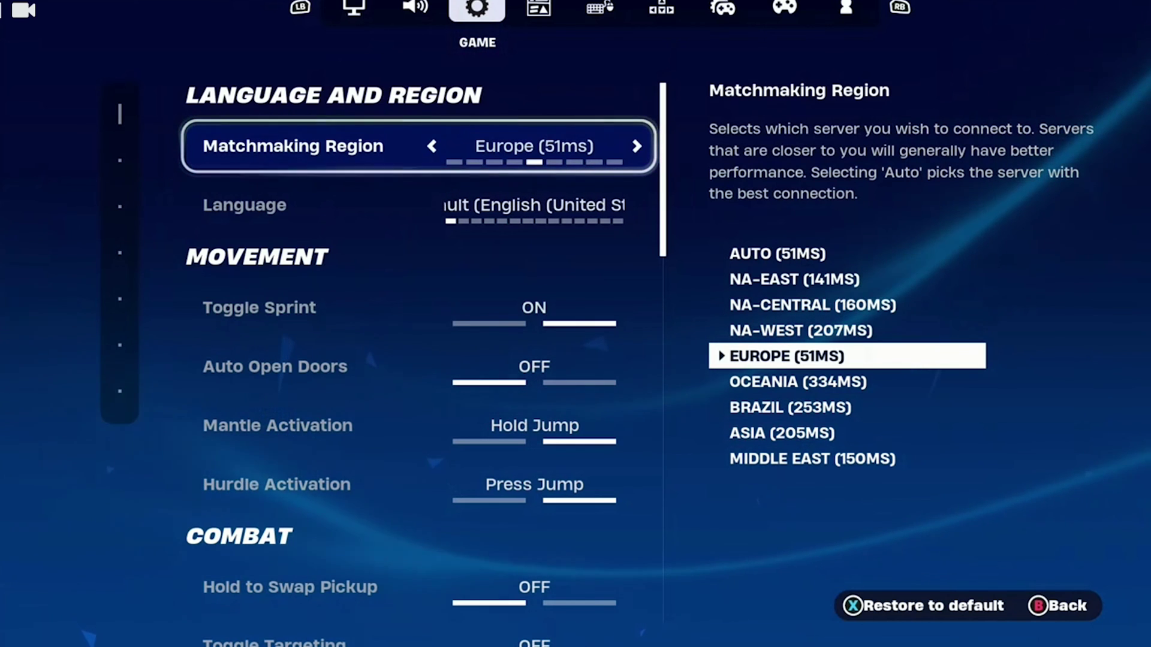
key("Escape")
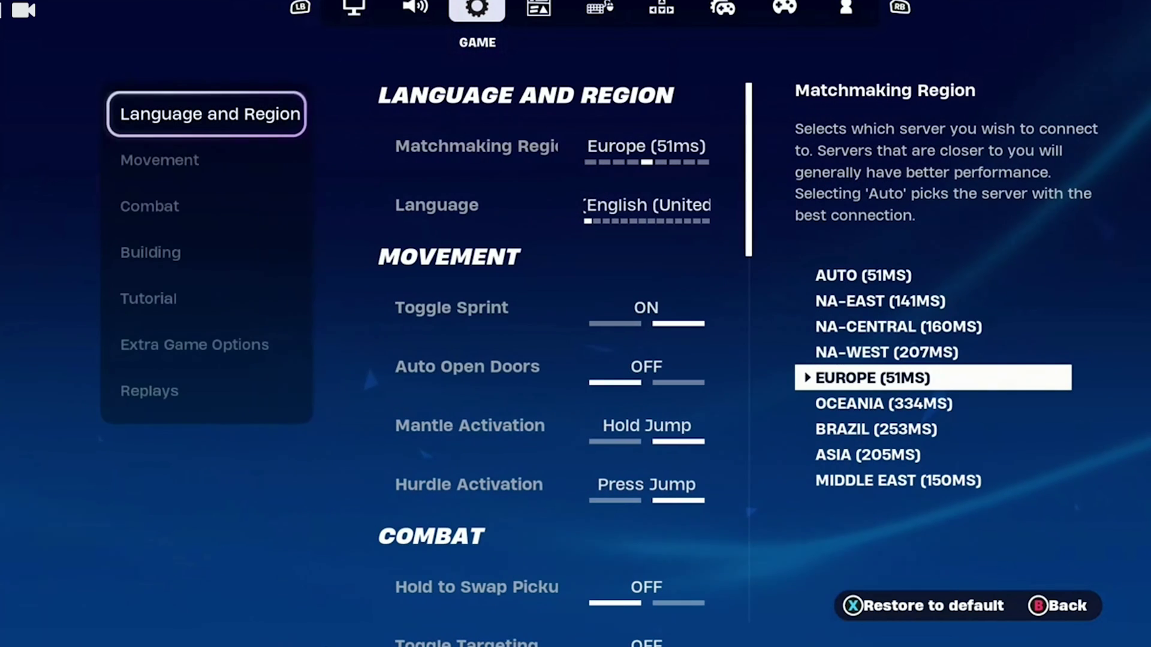
key("Escape")
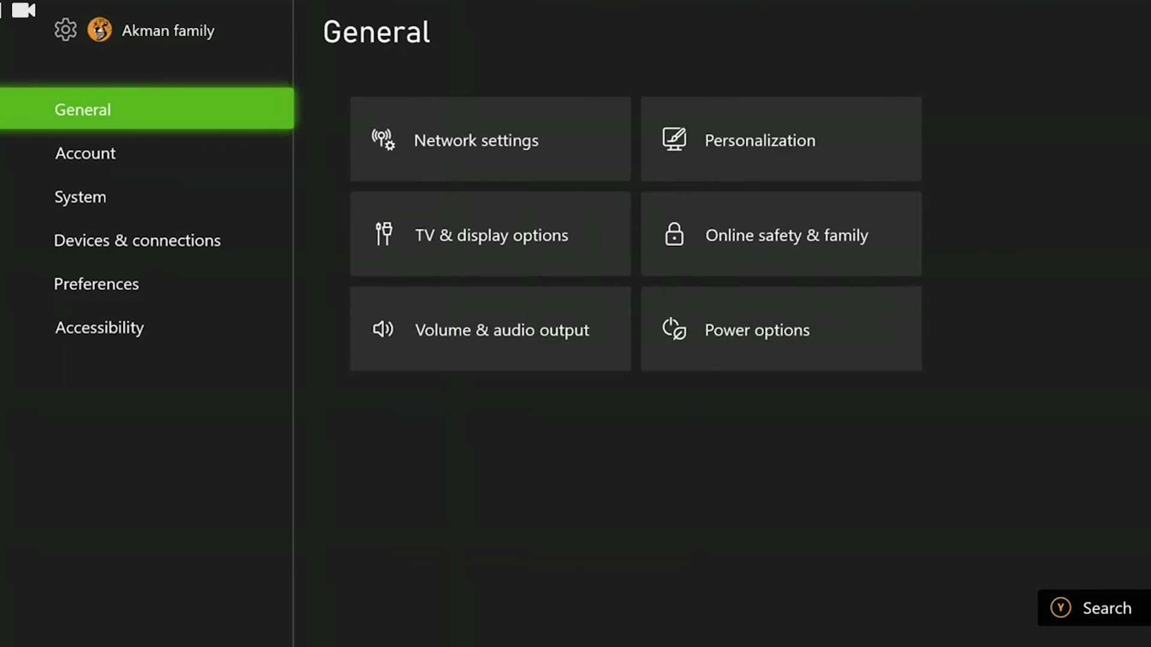
Switch DNS settings under Network settings > Advanced settings to Manual
left_click(490, 140)
key("Return")
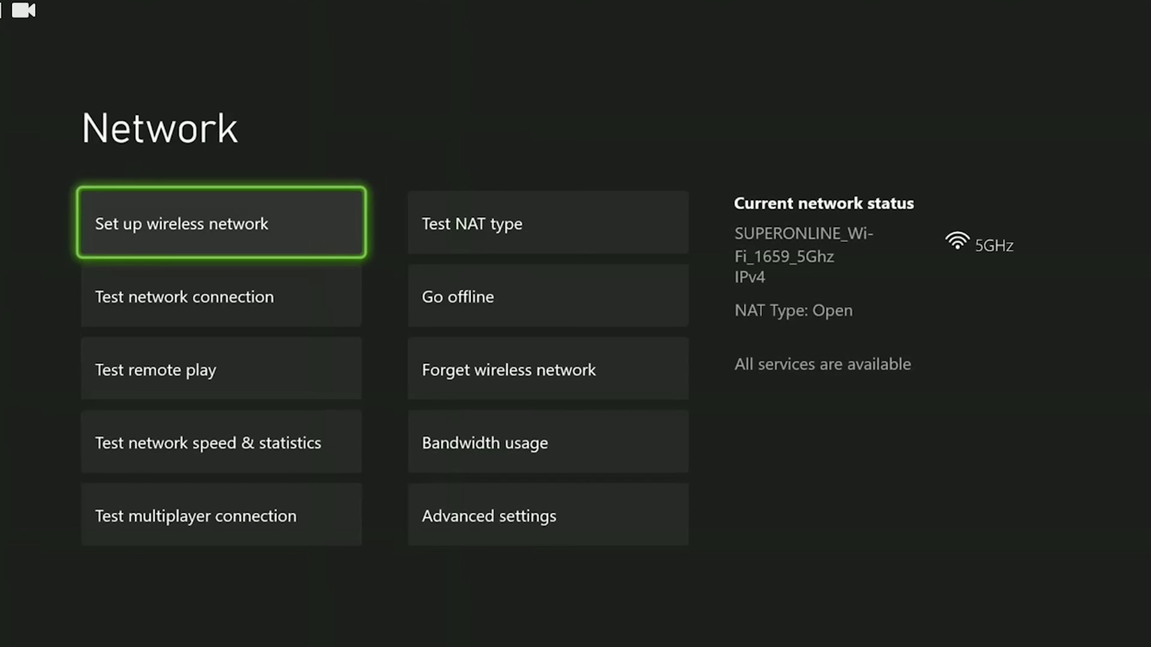
left_click(548, 224)
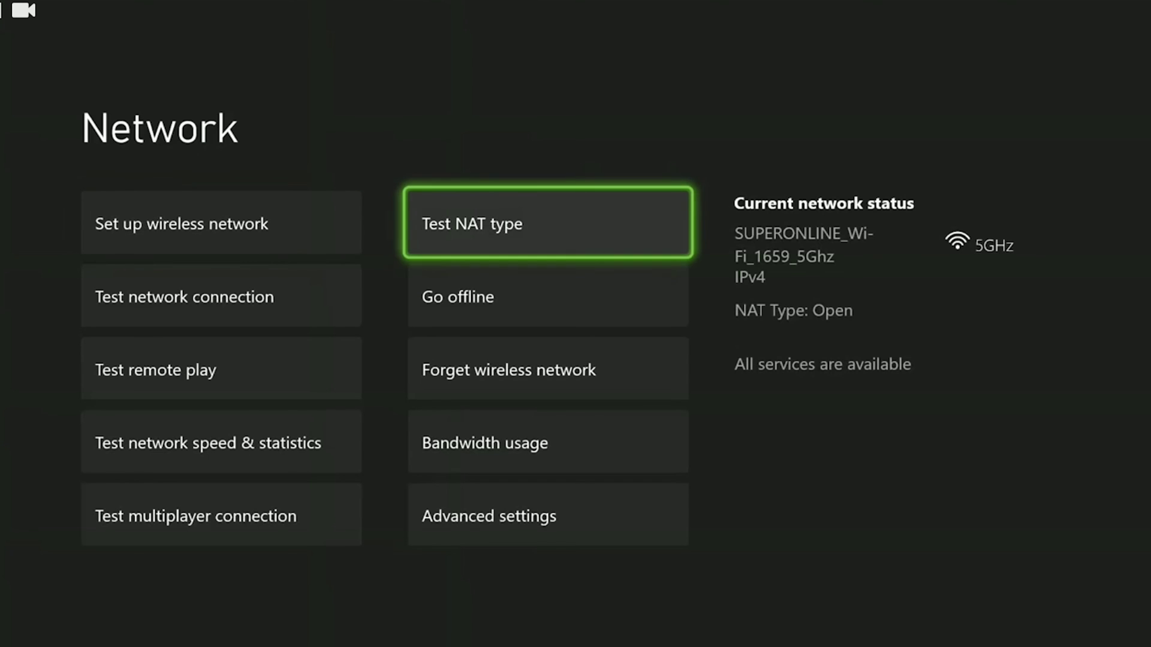
left_click(547, 369)
left_click(548, 515)
key("Return")
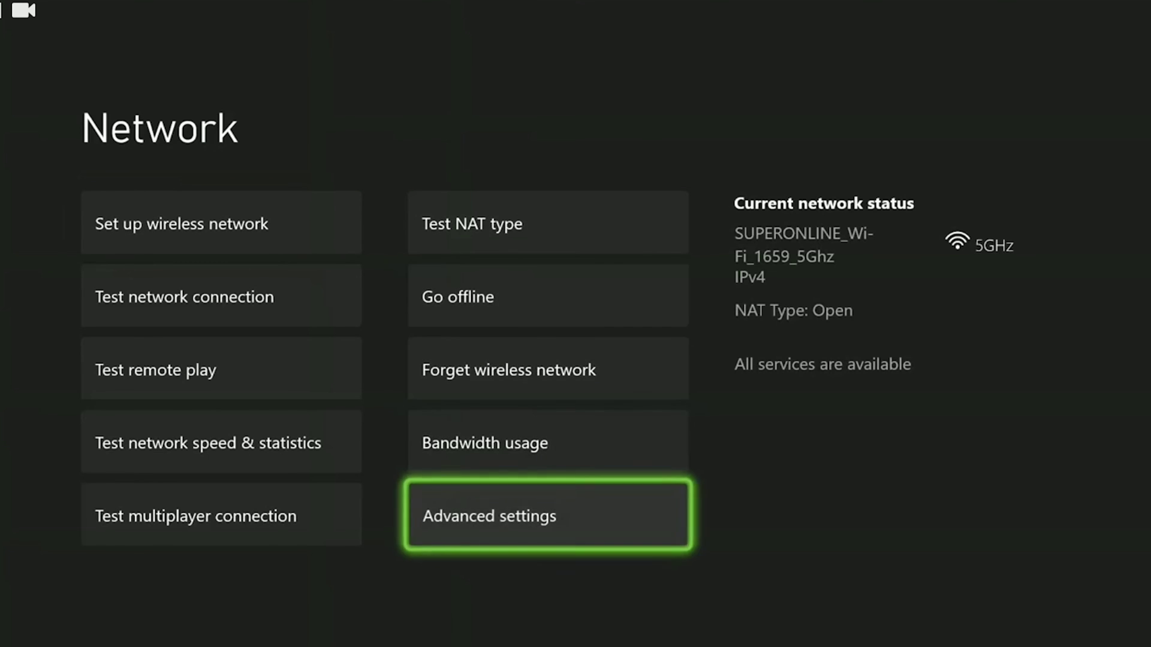
left_click(222, 291)
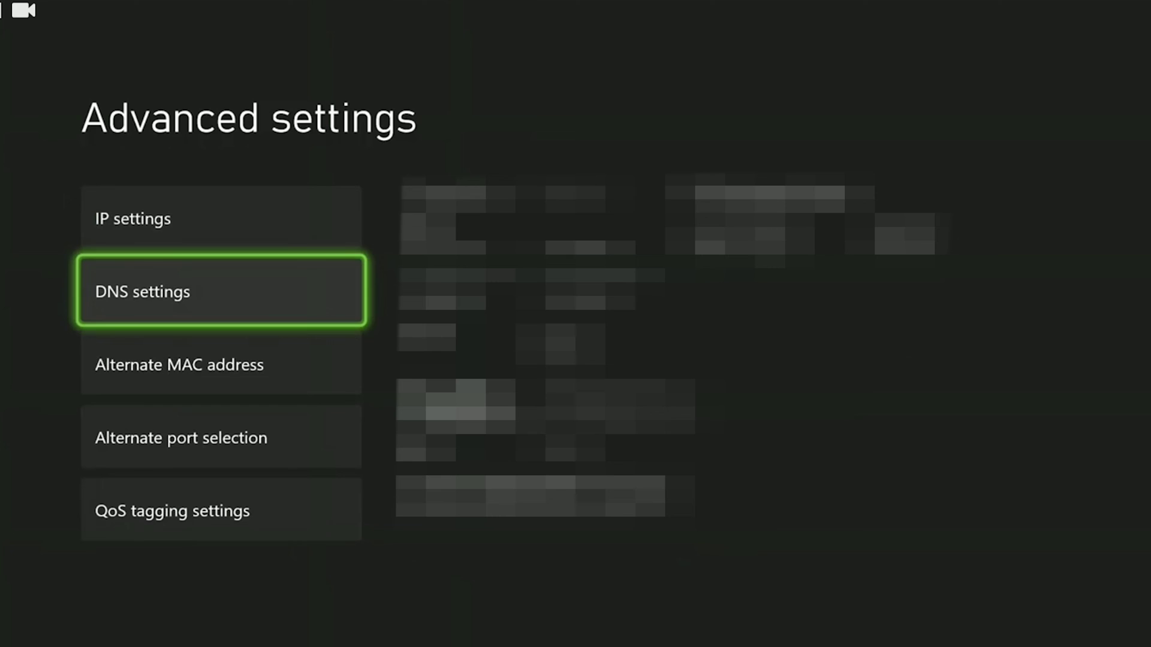
key("Return")
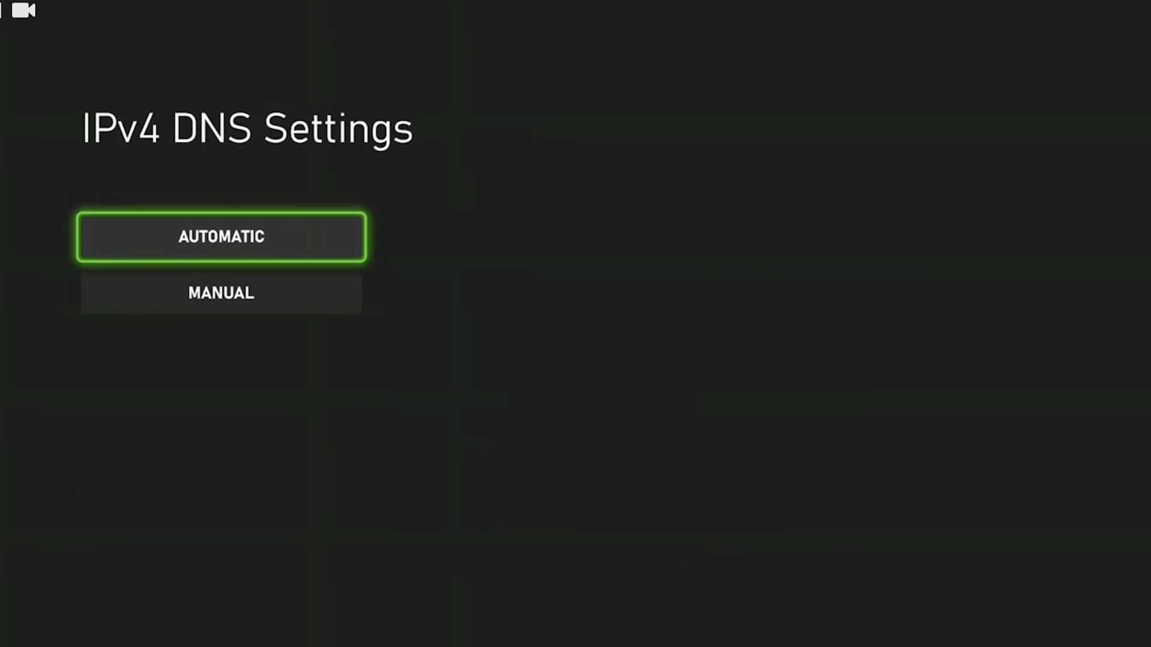
key("Down")
key("Return")
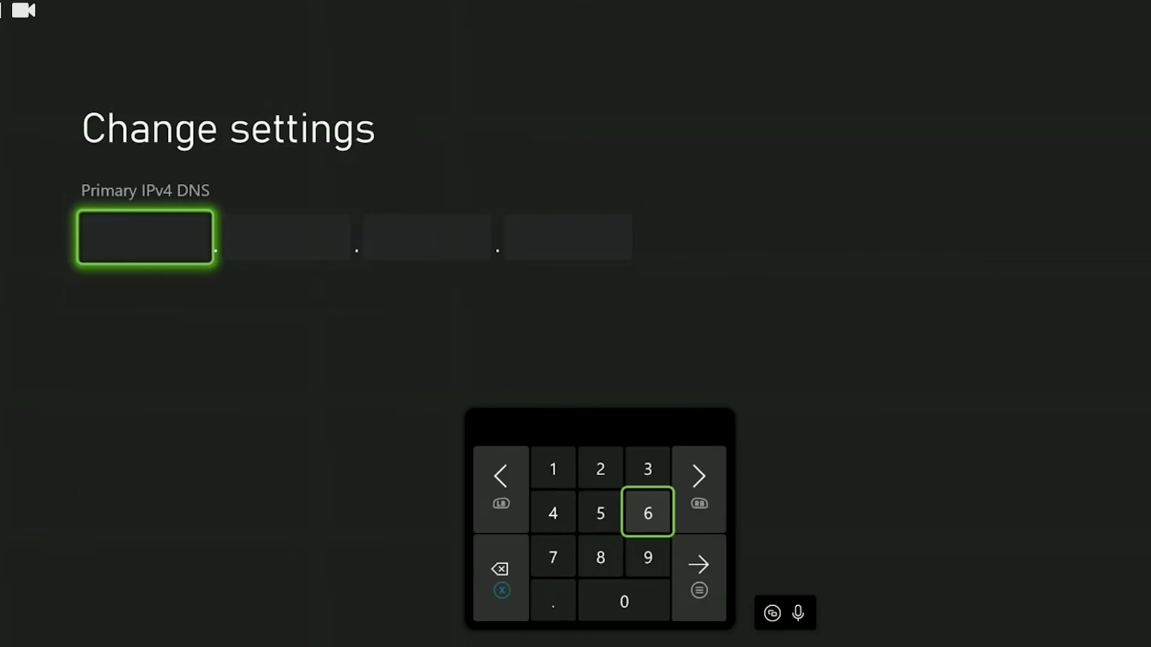
Enter 8 in the first two octets of the primary IPv4 DNS with the keypad
key("Left")
key("Down")
key("Return")
key("Up")
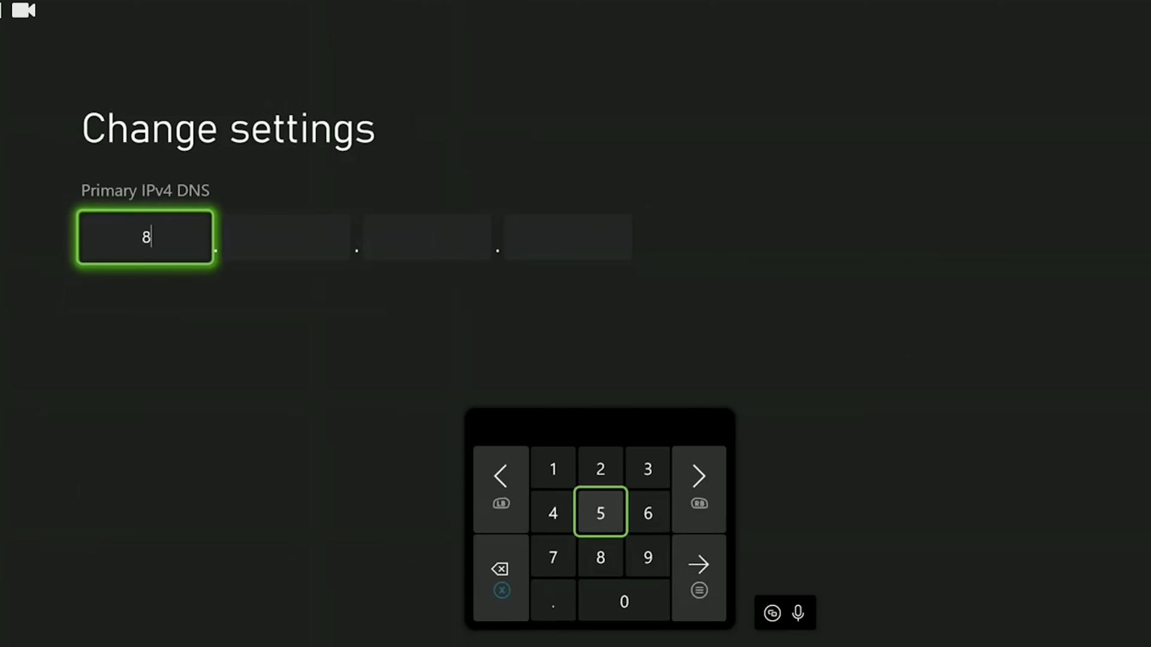
key("Right")
key("Right")
key("Return")
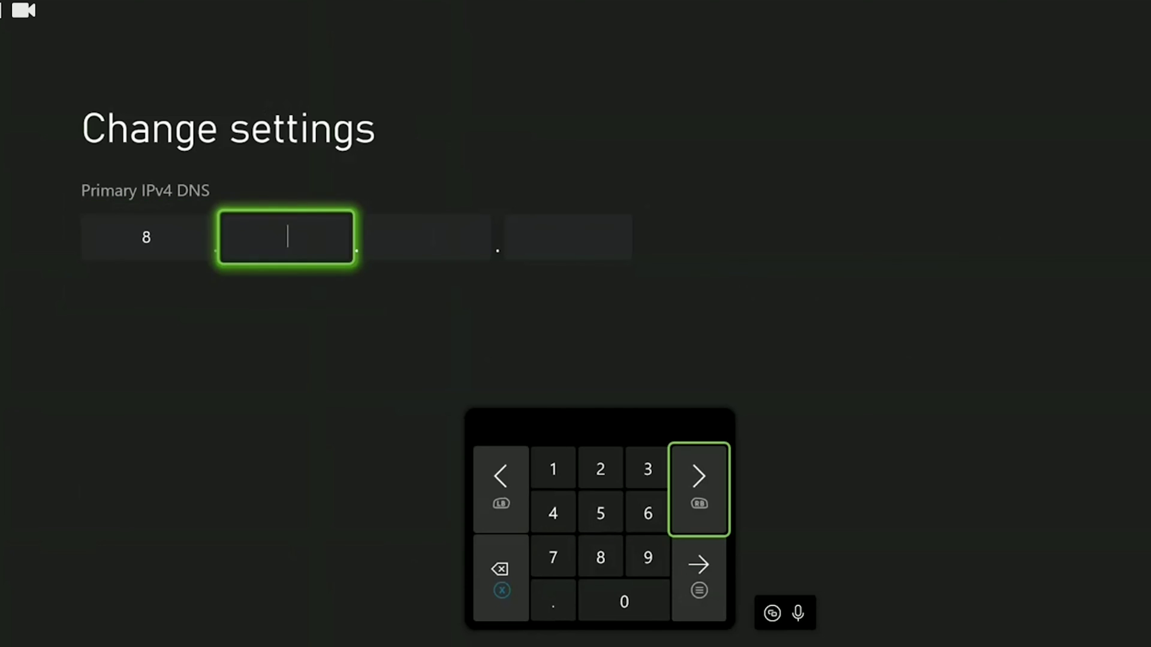
key("Left")
key("Left")
key("Down")
key("Return")
key("Up")
Complete primary DNS 8.8.8.8, submit it, and accept 8.8.4.4 as the secondary DNS
key("Right")
key("Right")
key("Return")
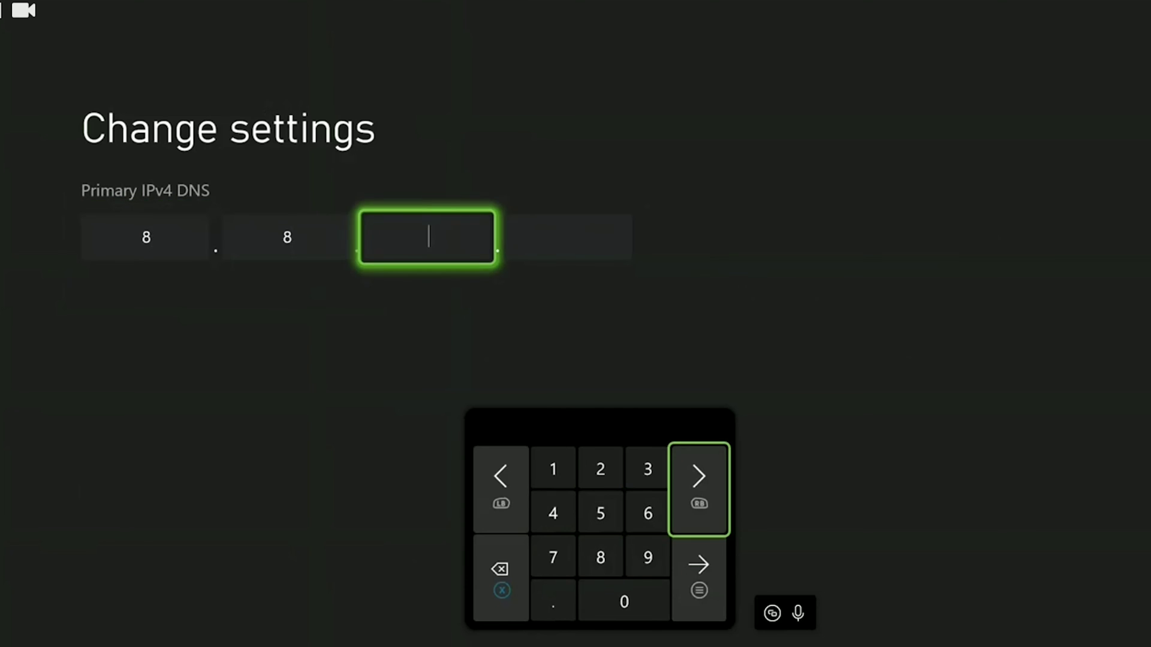
key("Down")
key("Left")
key("Left")
key("Return")
key("Up")
key("Right")
key("Right")
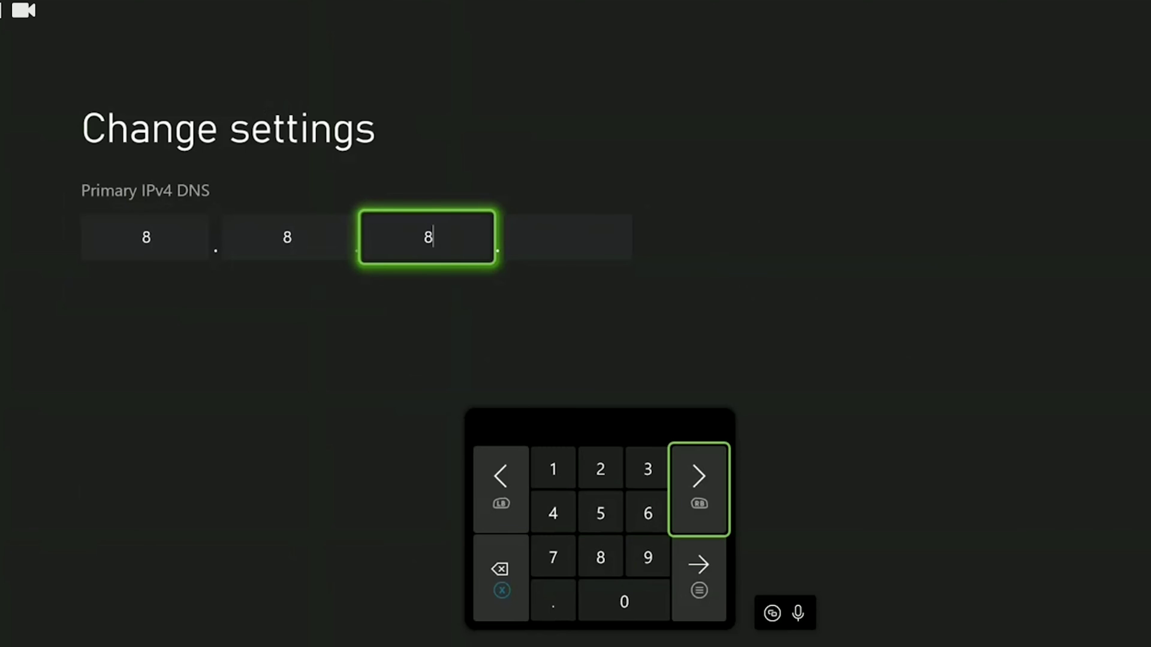
key("Return")
key("Left")
key("Down")
key("Left")
key("Return")
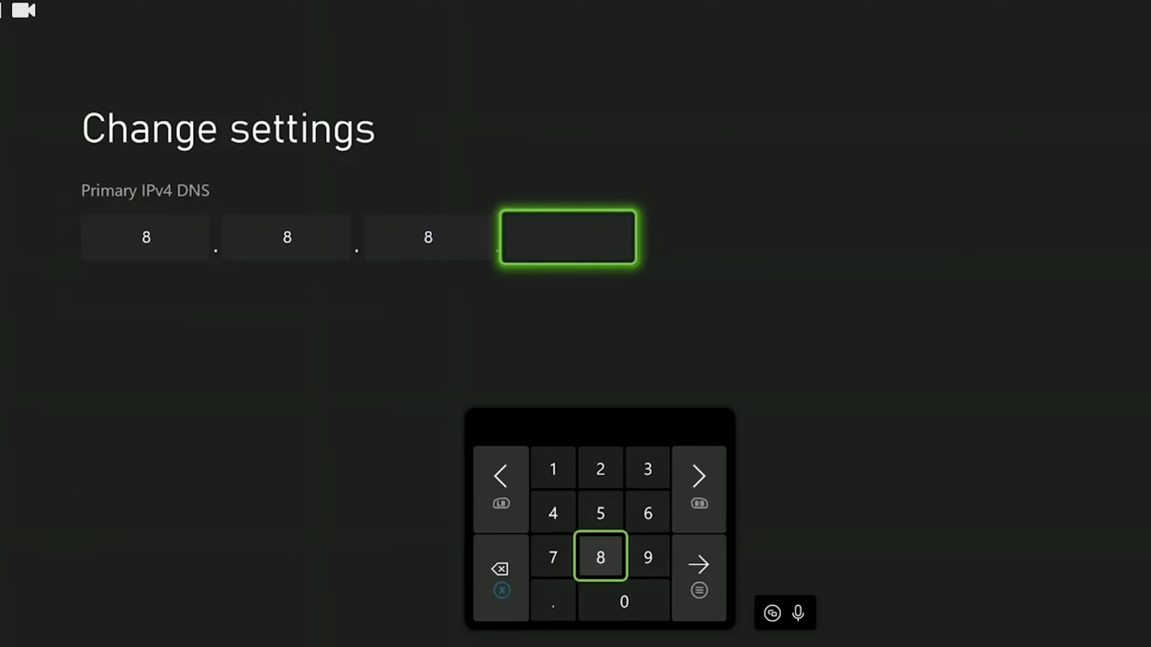
key("Right")
key("Right")
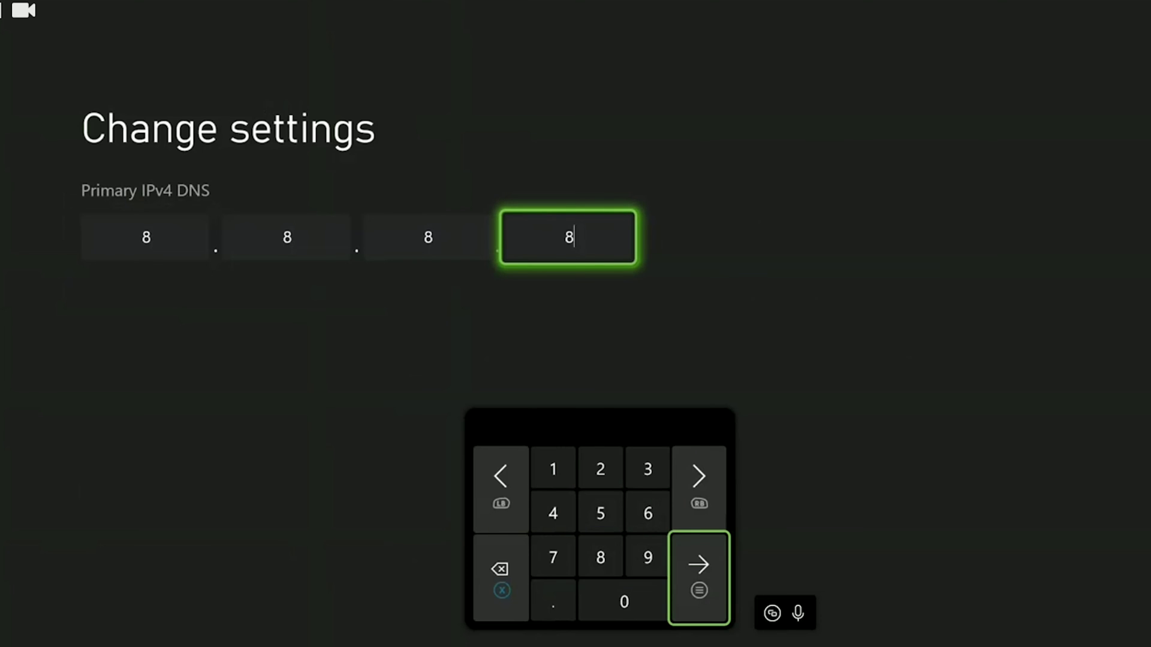
key("Return")
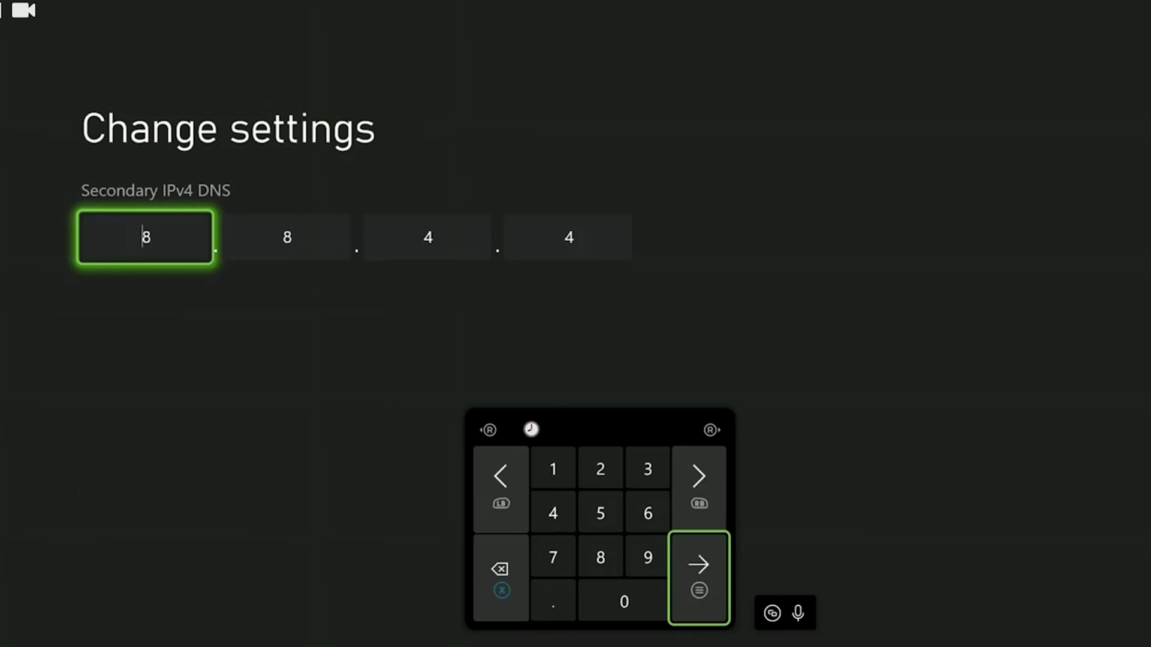
key("Return")
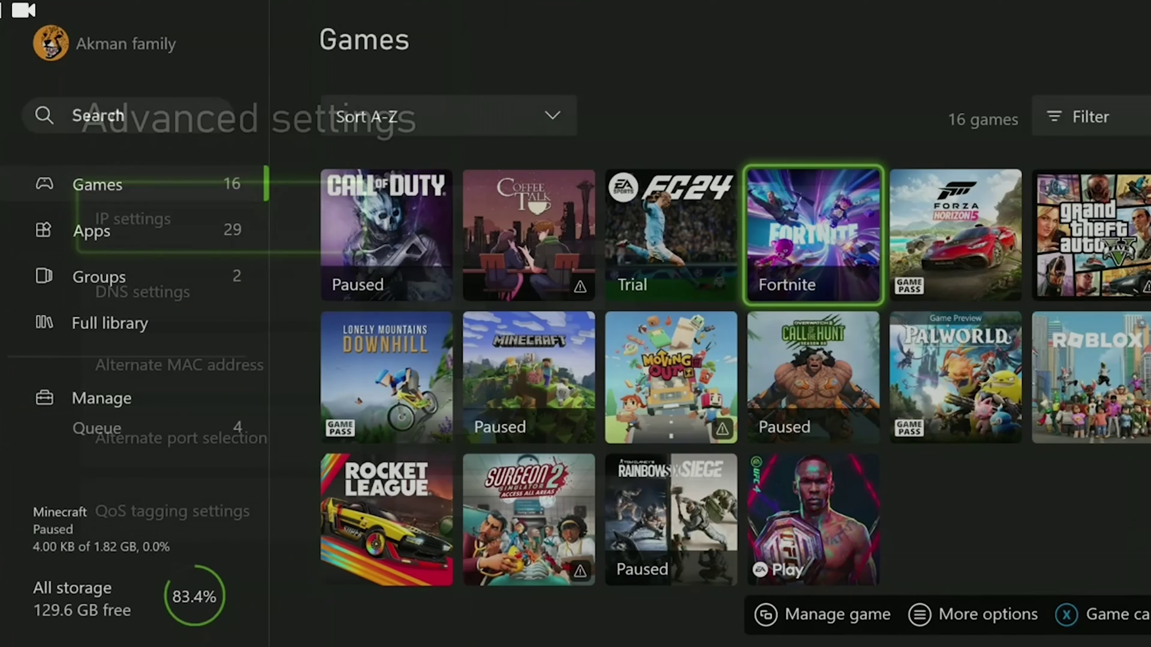
Leave Fortnite's options in My games & apps and go back Home via the guide
key("Menu")
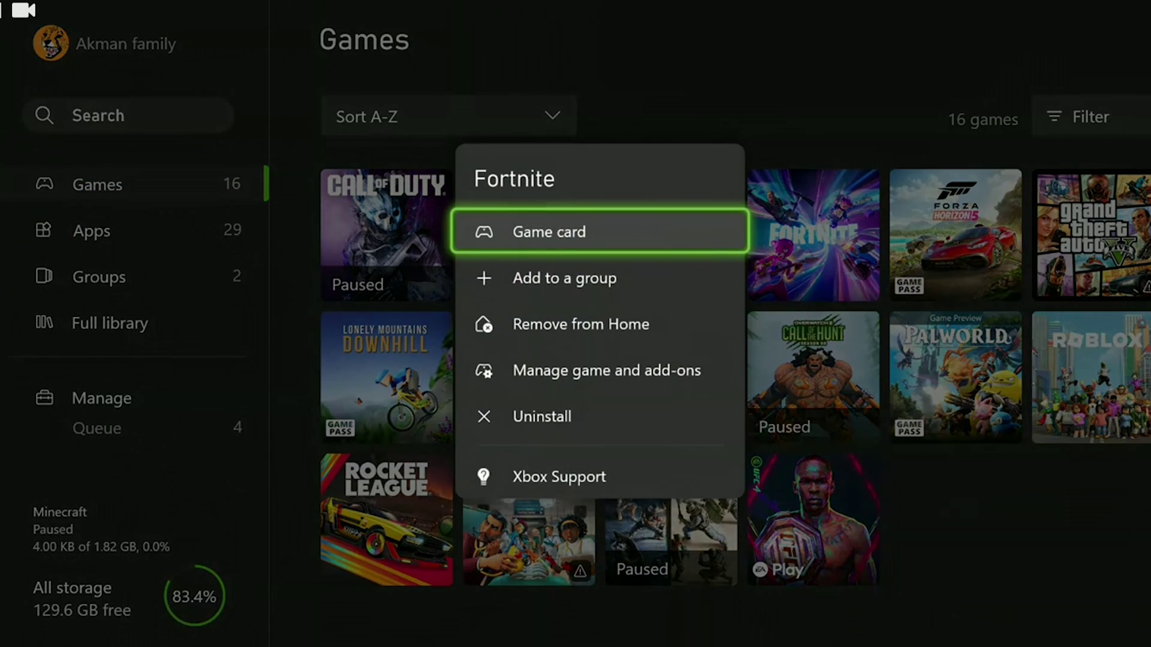
key("Down")
key("Down")
key("Down")
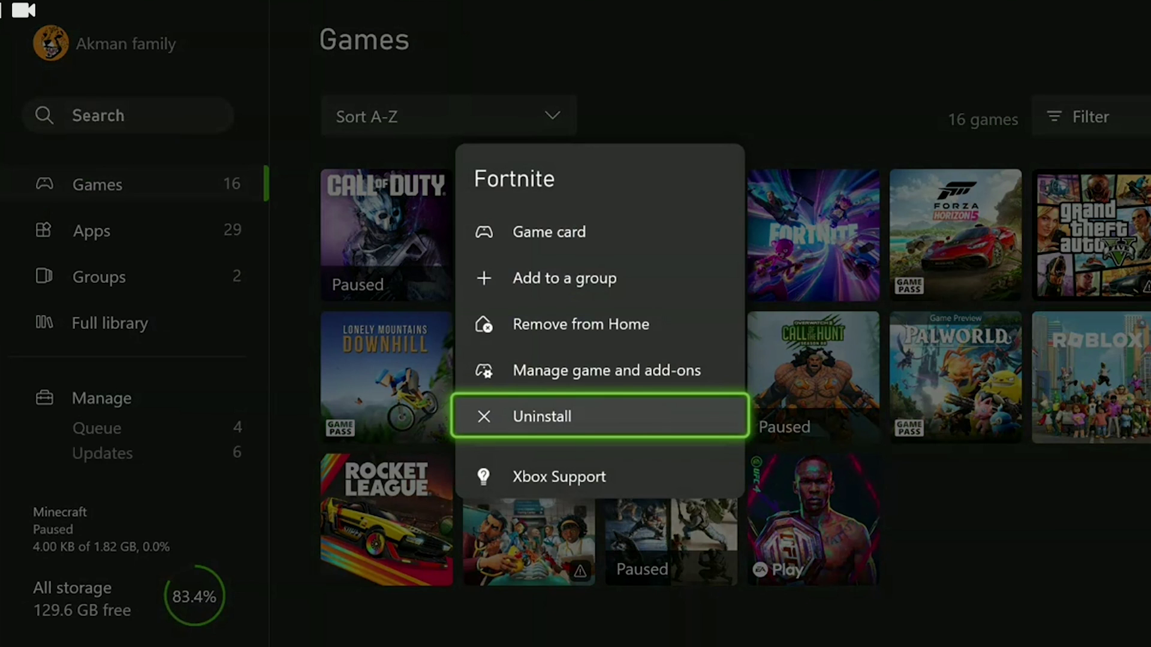
key("super")
key("Return")
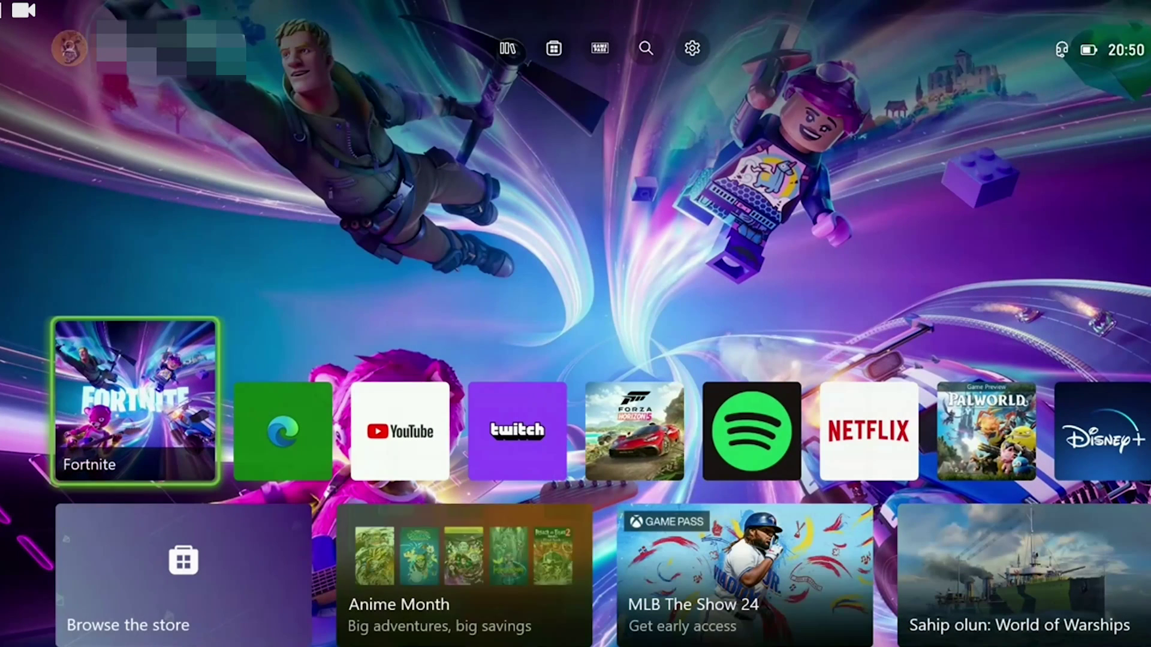